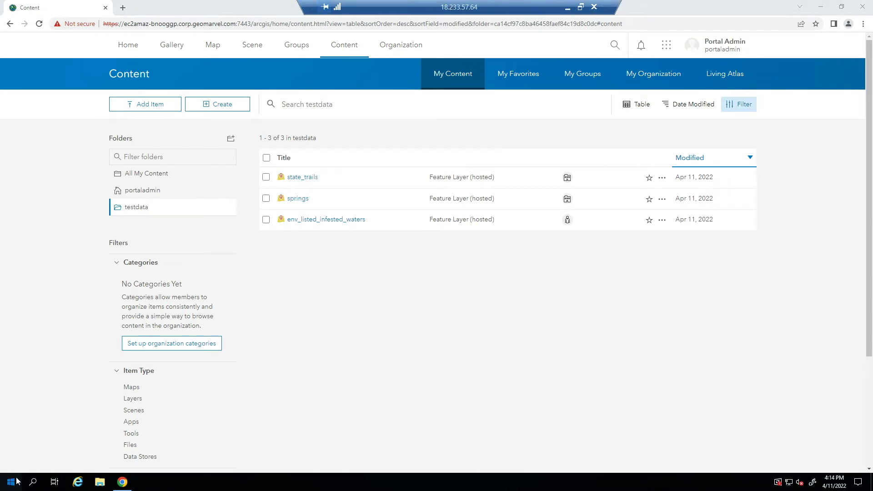
Step: Open Command Prompt as administrator from the Start menu search
click(11, 482)
text(com)
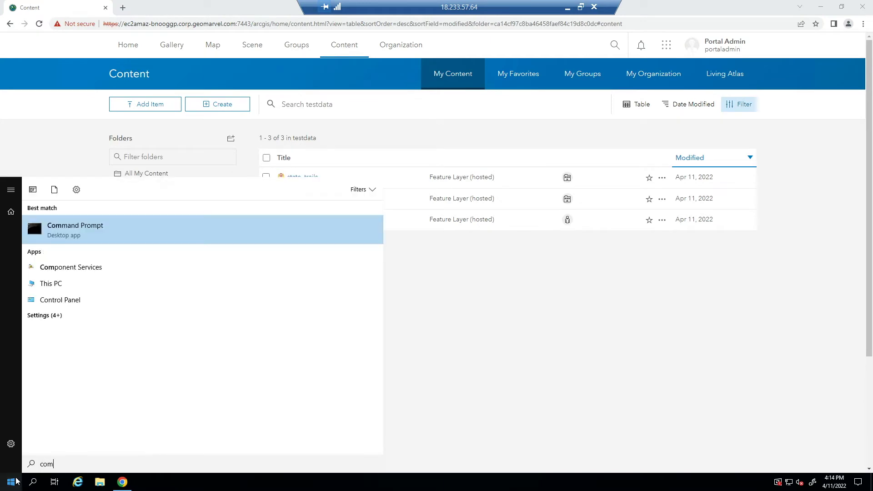
right_click(91, 228)
click(101, 238)
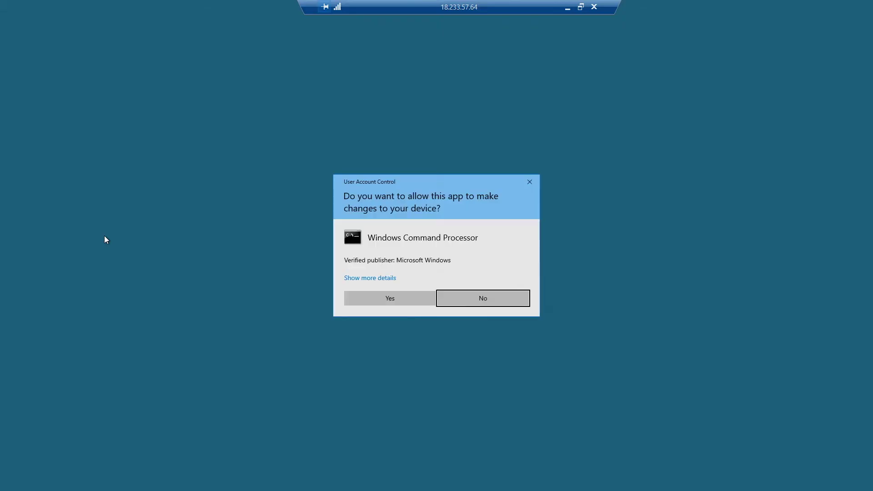
click(405, 301)
Step: Change directory to C:\Program Files\ArcGIS\Portal\tools\webgisdr
text(cd c:\p)
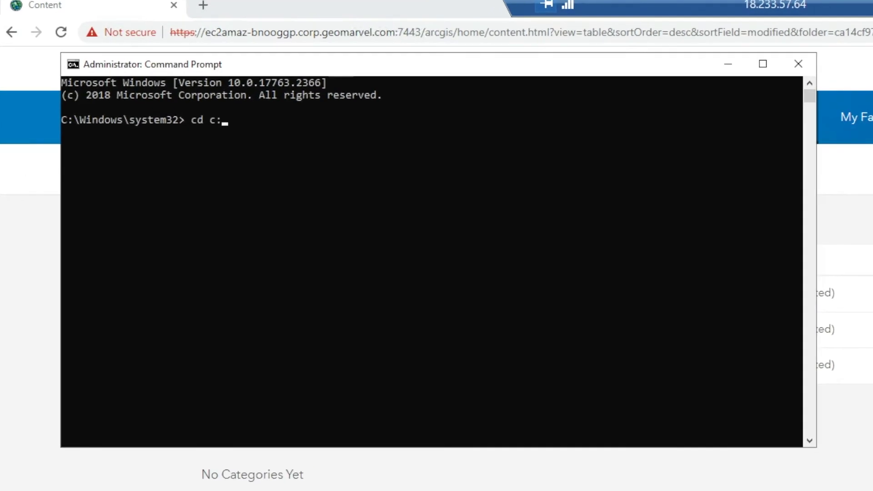
key(Tab)
key(Tab)
text(\a)
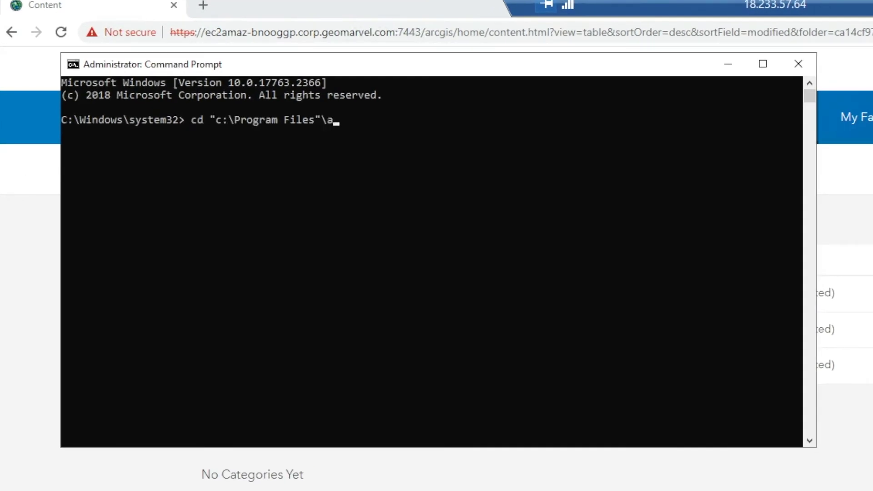
key(Tab)
text(\p)
key(Tab)
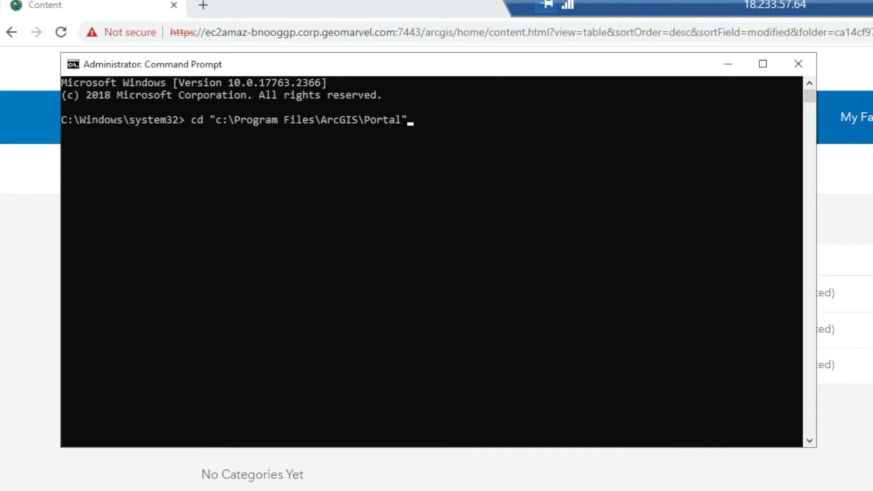
key(Tab)
text(\we)
key(Tab)
key(Return)
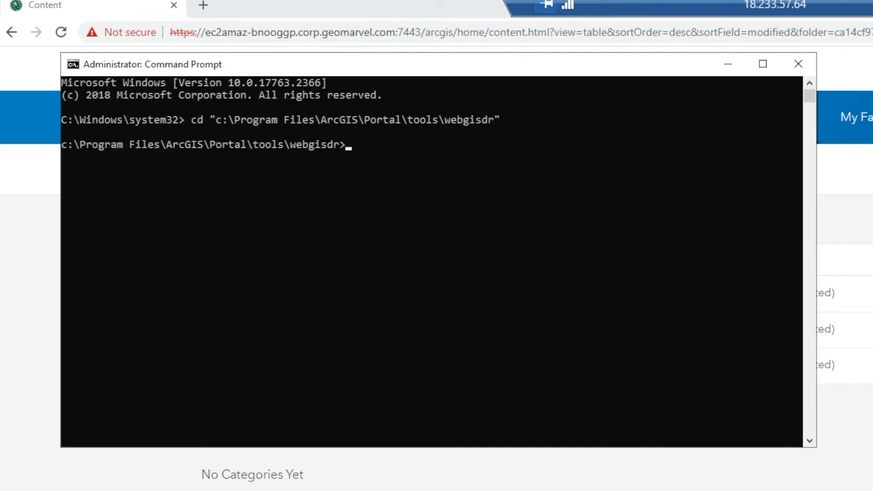
Step: Run webgisdr.bat --export --file webgisdr.properties to create the full backup
text(webgisdr.bat -)
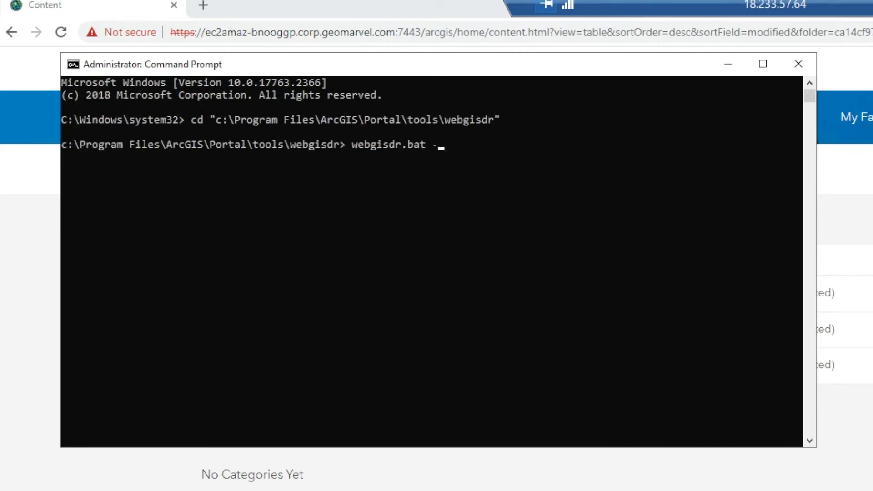
text(-export --file webgis)
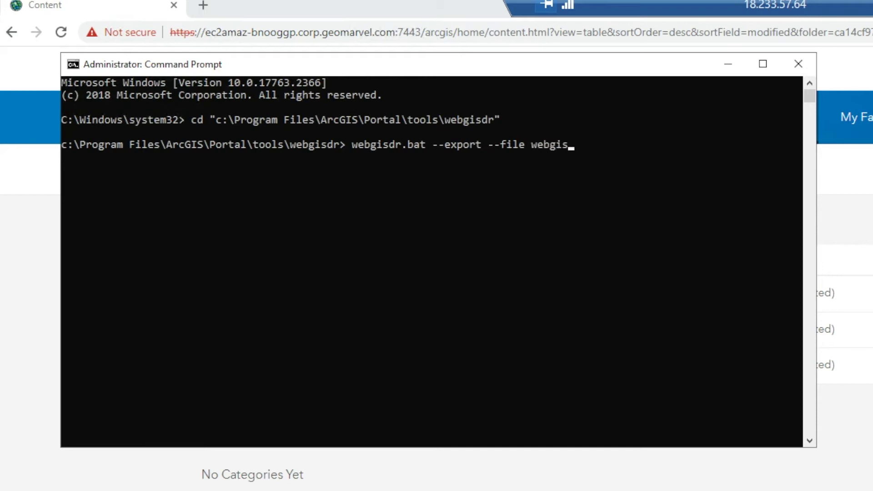
text(dr.properties)
key(Return)
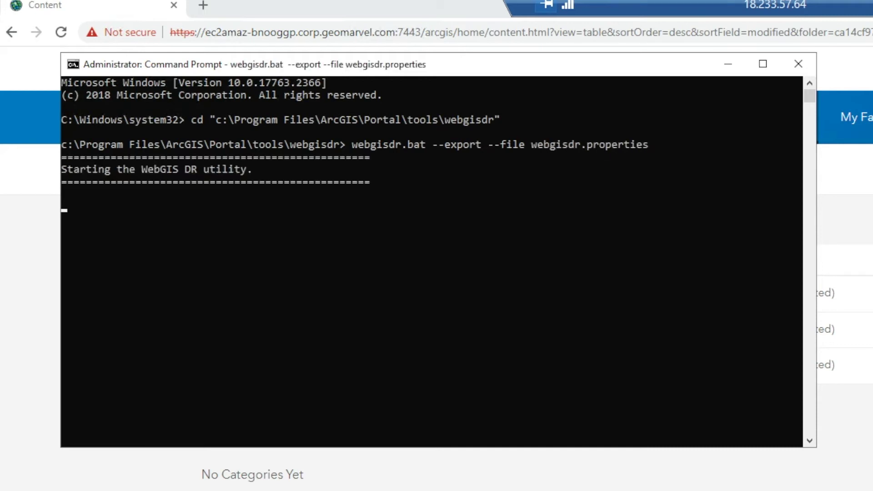
drag(541, 72, 852, 166)
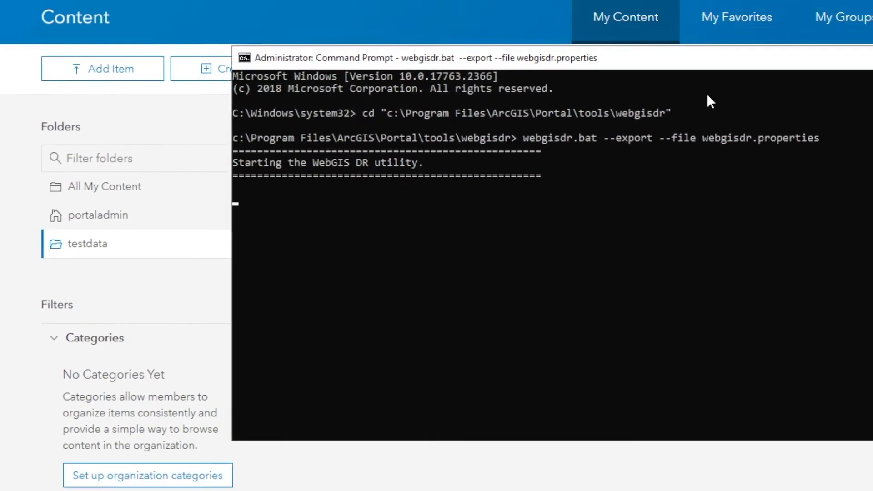
drag(708, 95, 780, 329)
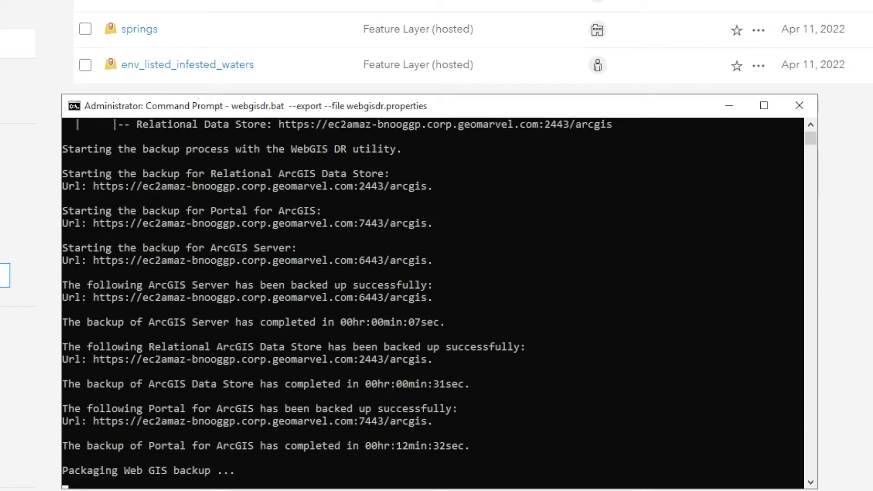
click(248, 392)
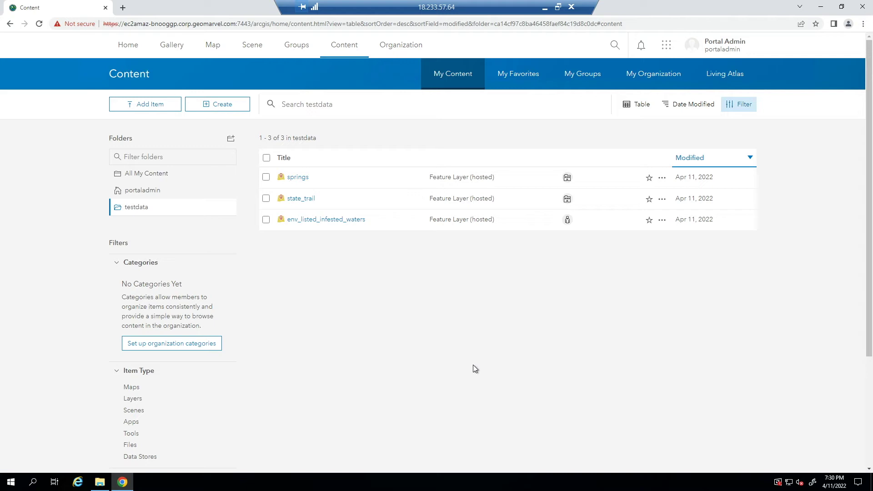
Step: Delete the springs and state_trail layers from the testdata folder
click(266, 178)
click(266, 200)
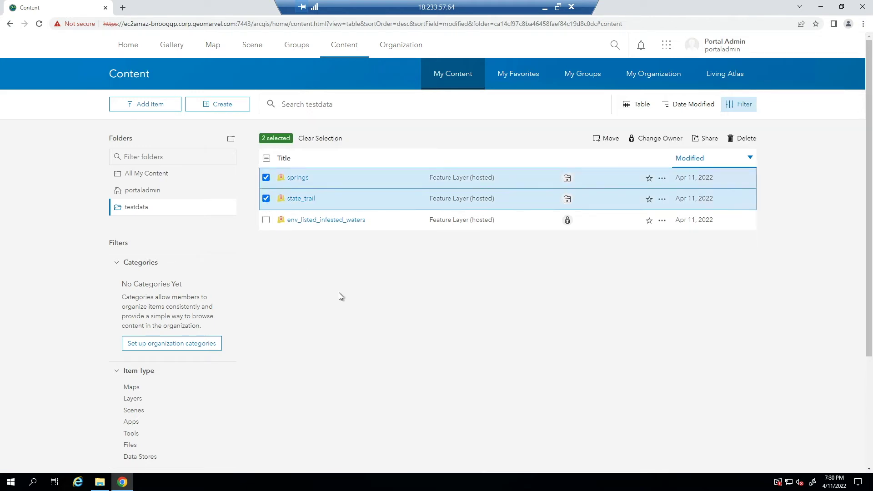
click(745, 139)
click(472, 274)
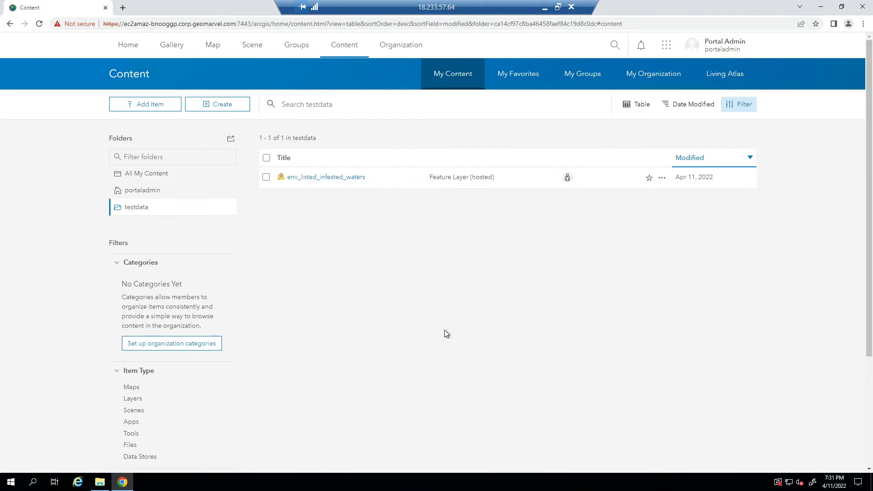
Step: In a new File Explorer window, browse to C:\Program Files\ArcGIS\Portal\tools\webgisdr
right_click(99, 482)
click(75, 433)
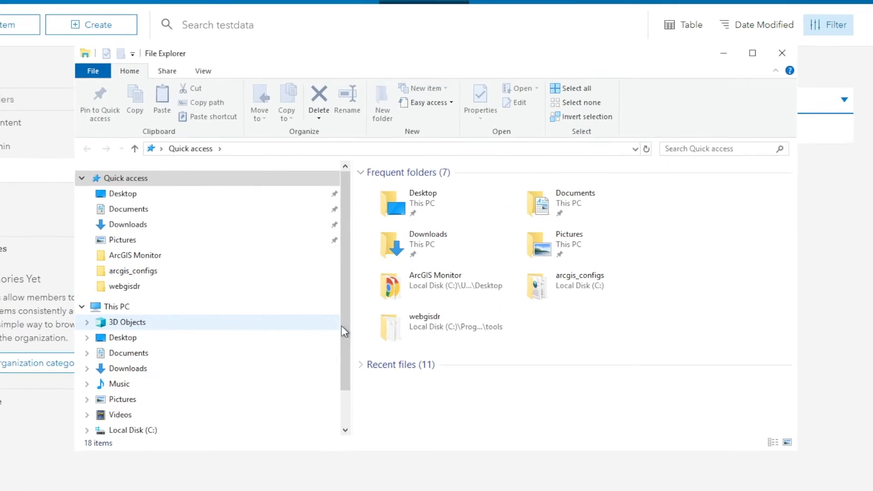
click(137, 431)
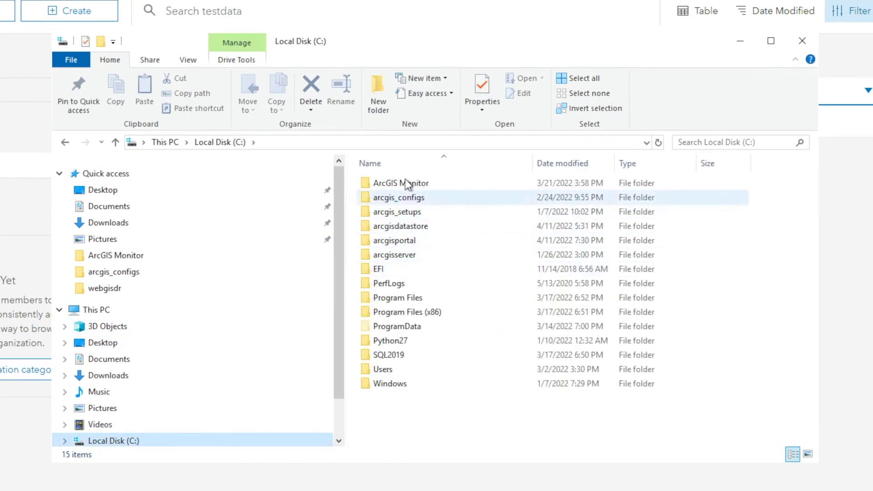
double_click(412, 299)
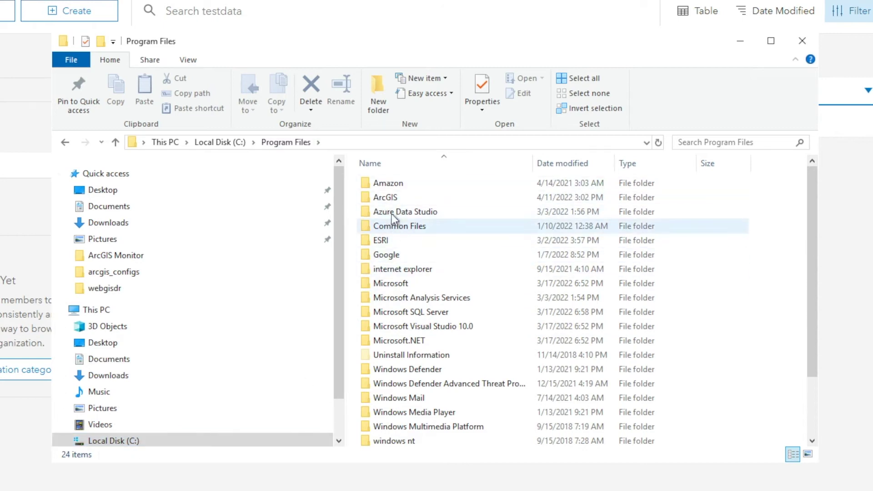
double_click(391, 198)
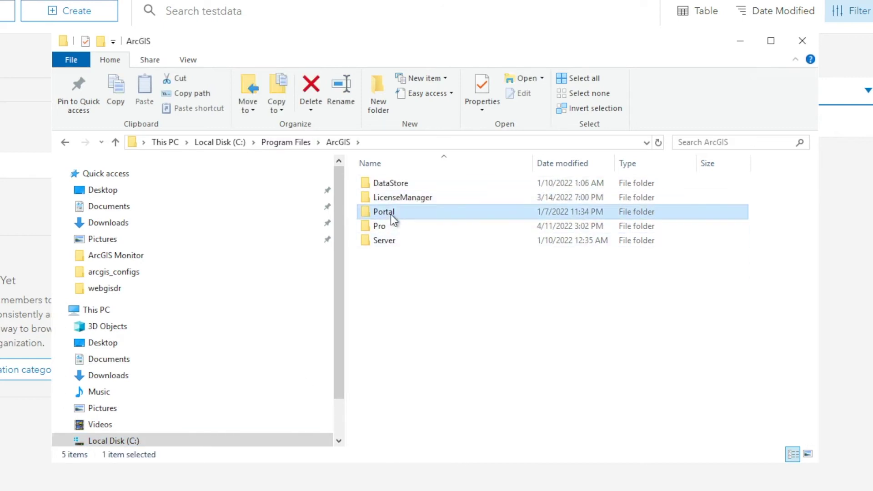
double_click(391, 213)
double_click(395, 285)
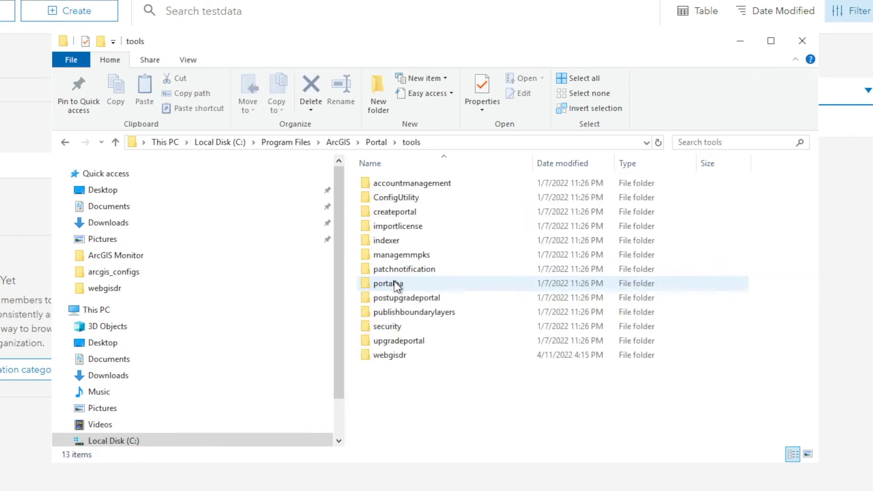
double_click(405, 355)
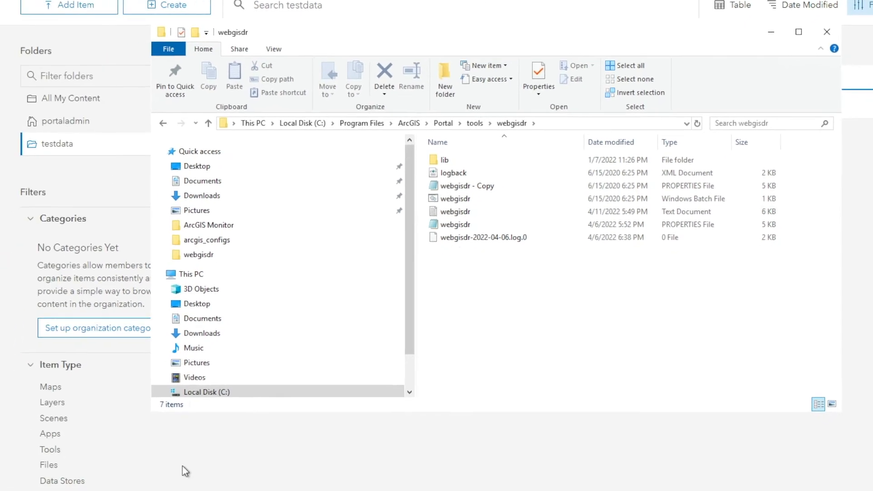
Step: Check the backups folder's .webgissite files, then bring up the webgisdr properties file's options
mouse_move(82, 488)
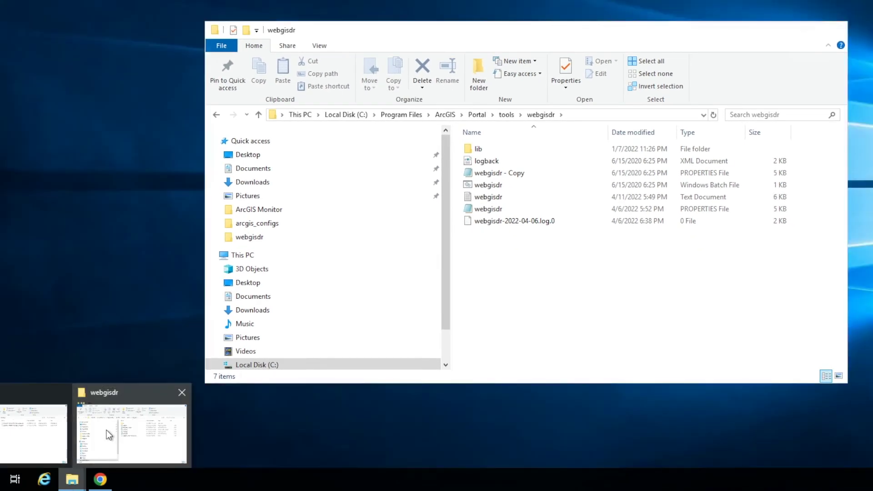
click(49, 436)
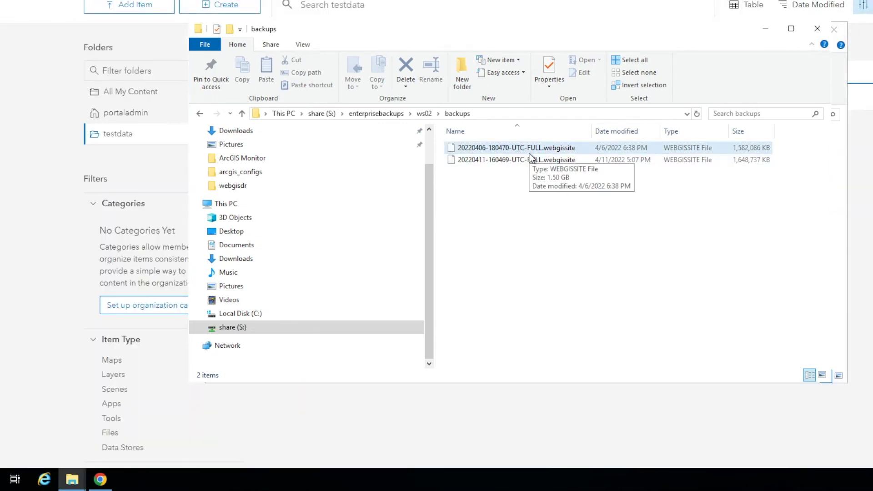
mouse_move(73, 481)
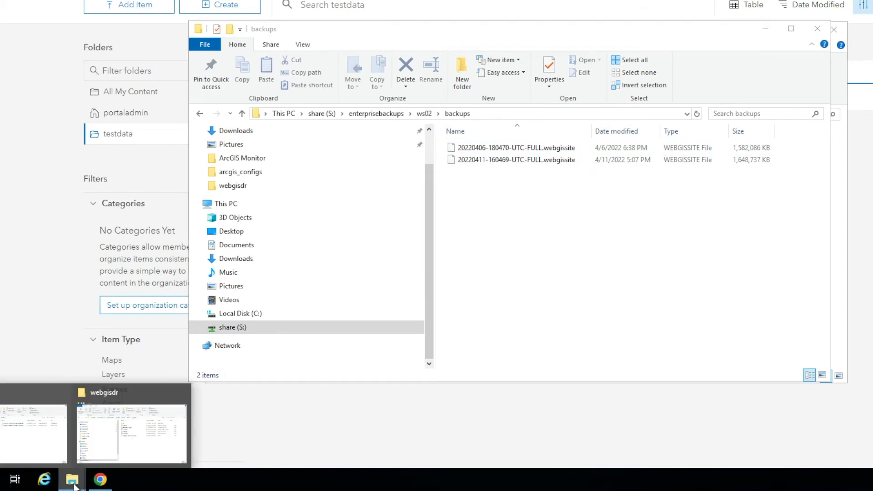
click(113, 461)
right_click(480, 208)
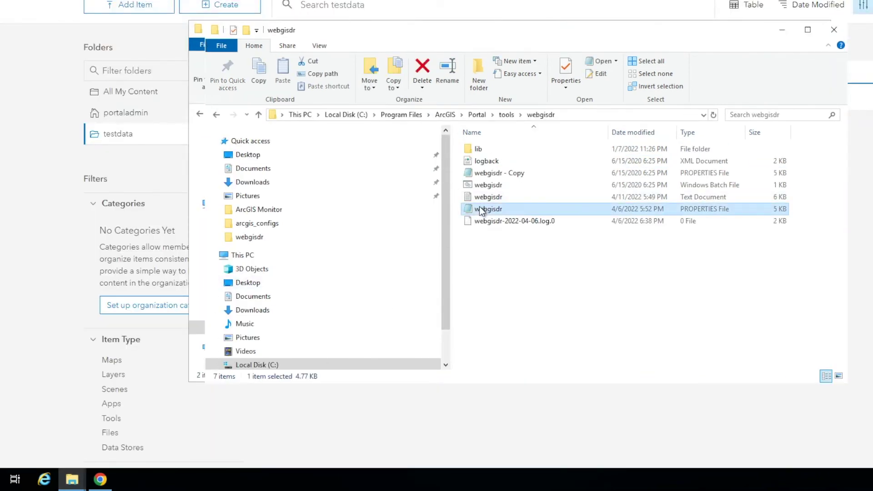
Step: Open webgisdr.properties in Notepad, confirm BACKUP_RESTORE_MODE = full, and close the backups folder
click(495, 218)
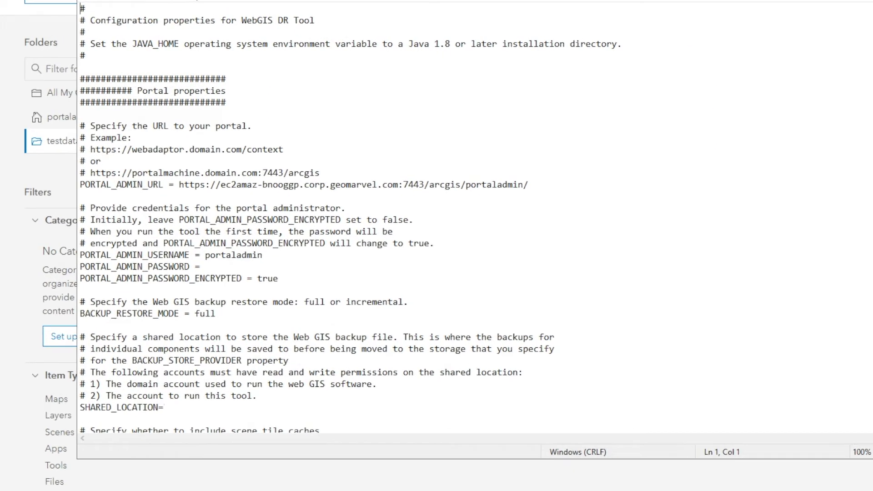
scroll(437, 245, down, 10)
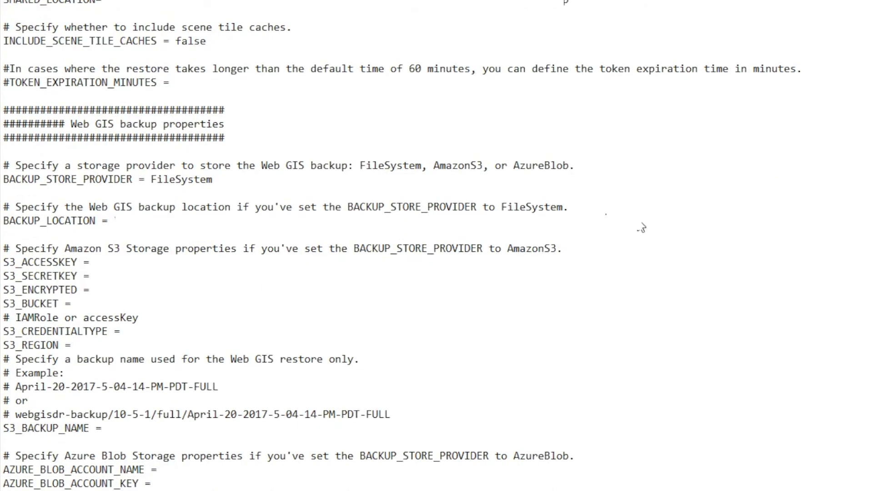
mouse_move(78, 477)
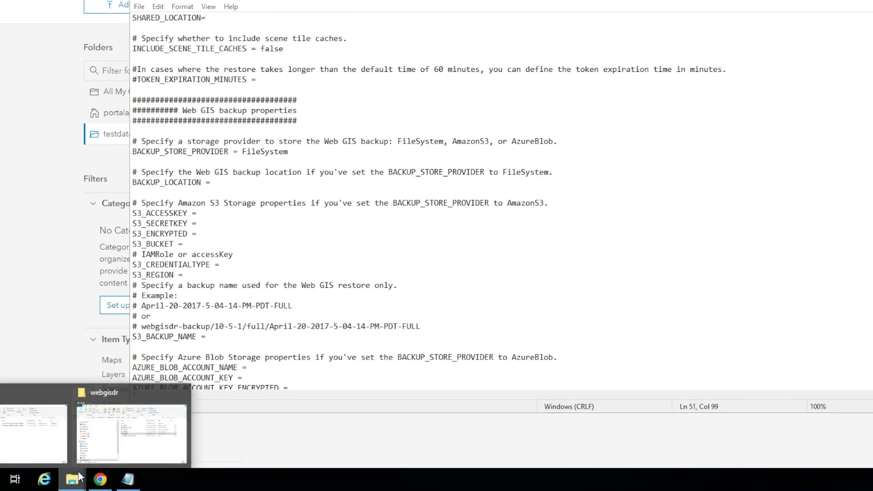
click(41, 449)
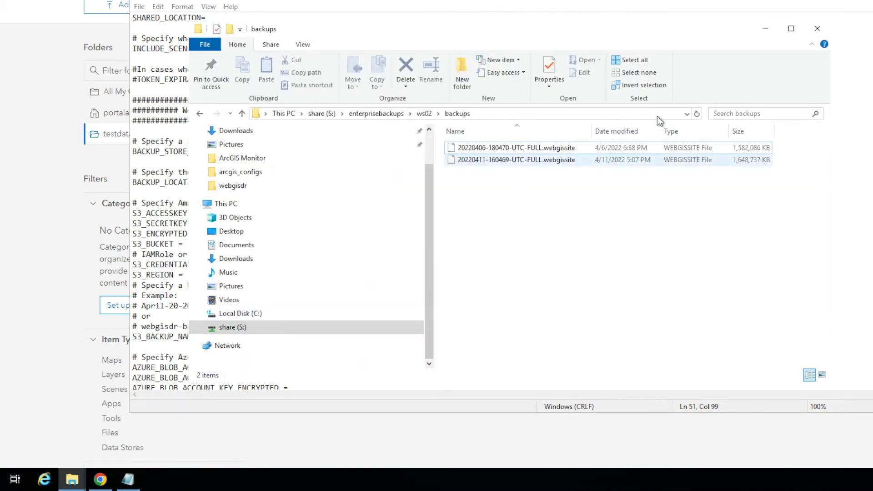
click(818, 29)
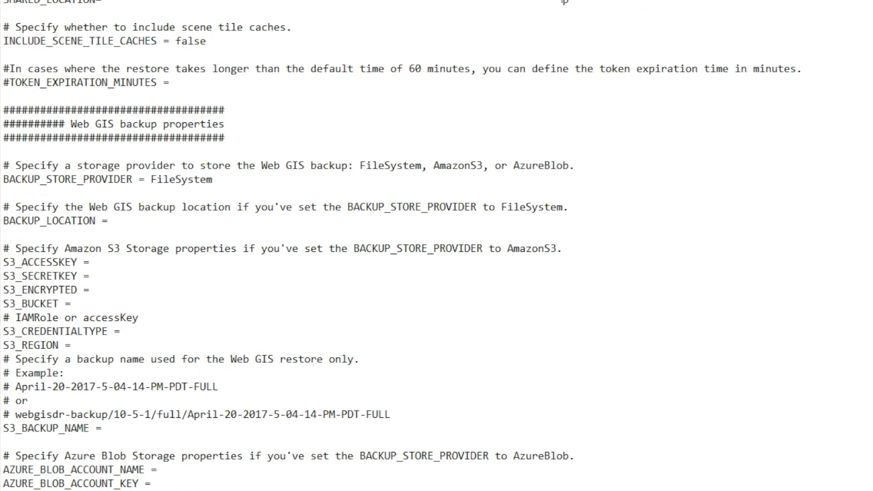
scroll(231, 271, up, 9)
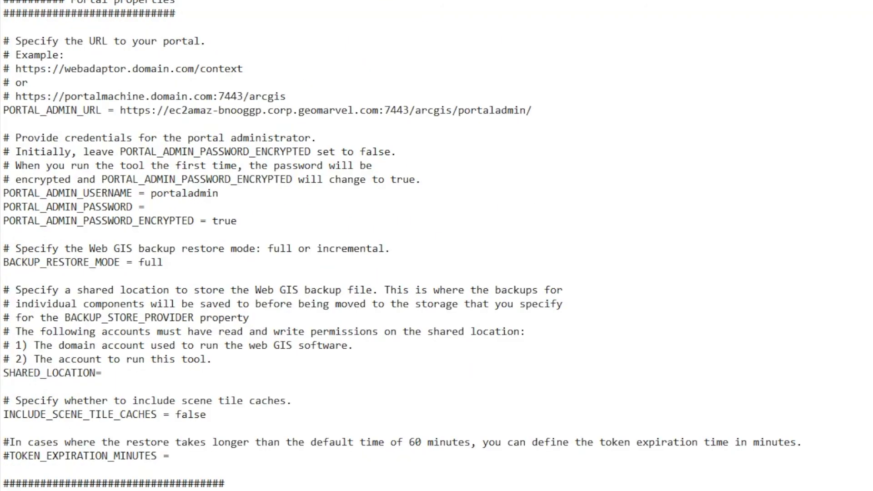
Step: Close Notepad without saving and close the webgisdr folder window
key(alt+F4)
click(522, 221)
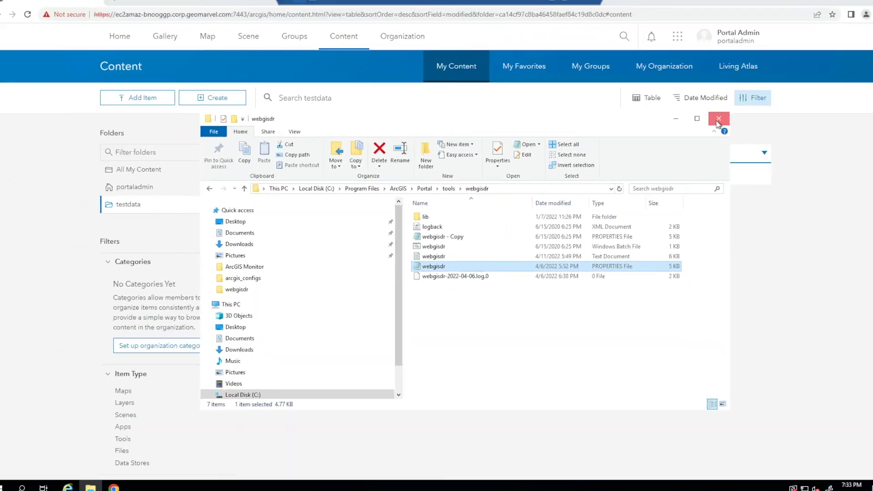
click(718, 120)
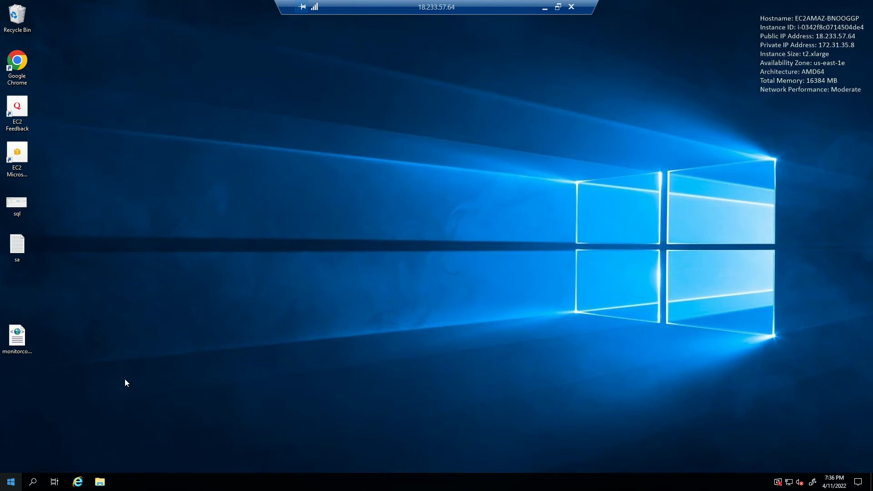
Step: Open an elevated Command Prompt from the Start menu search
click(11, 481)
text(comman)
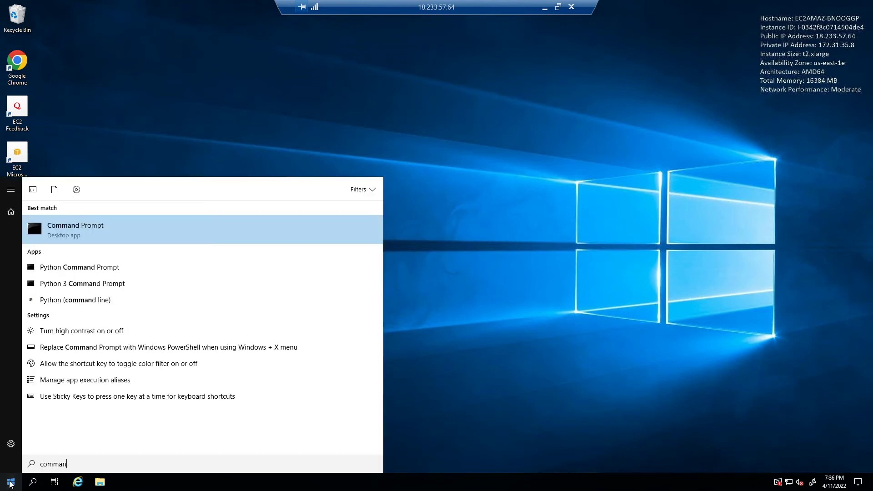
right_click(145, 234)
click(182, 187)
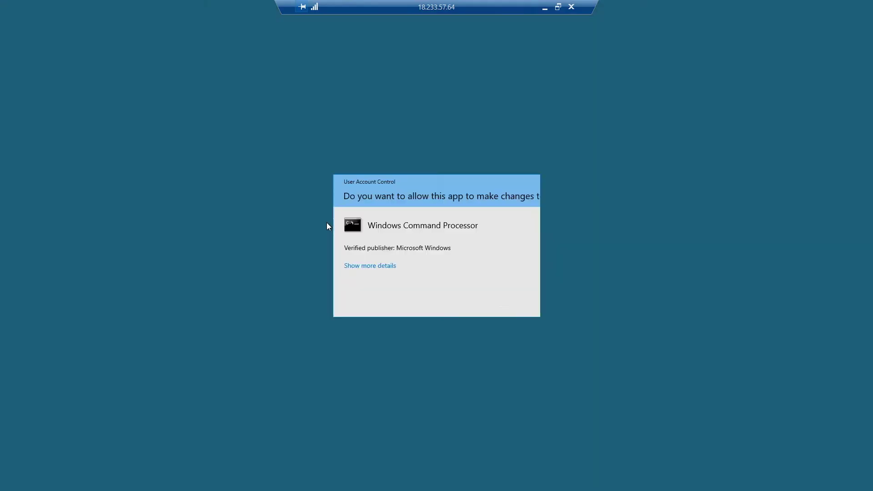
click(386, 296)
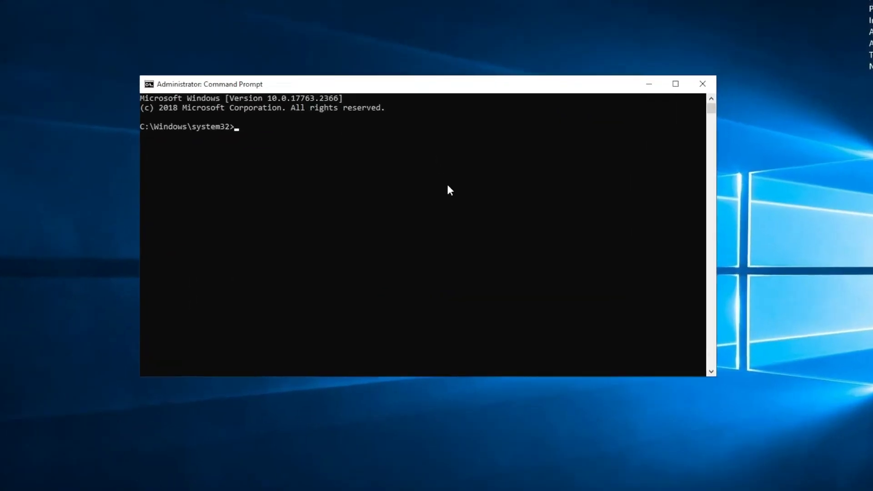
Step: In Portal\tools\webgisdr, run webgisdr.bat --import --file webgisdr.properties
text(cd c:)
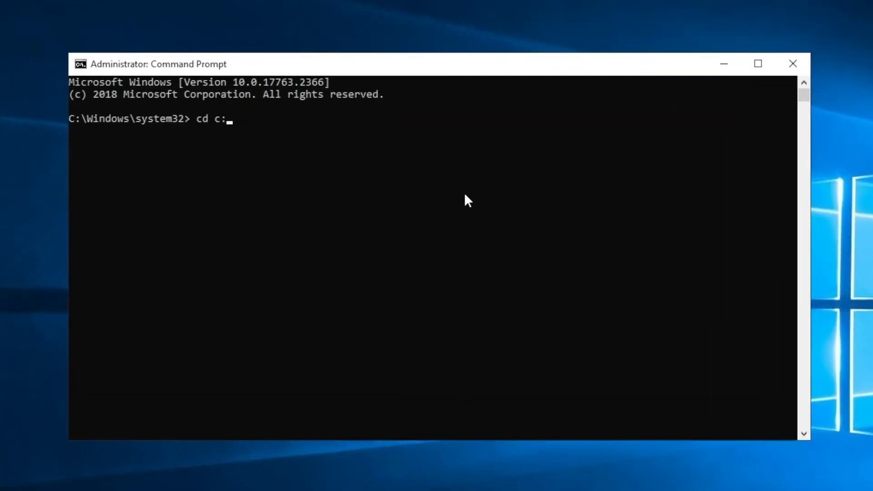
text(\pr)
key(Tab)
text(\a)
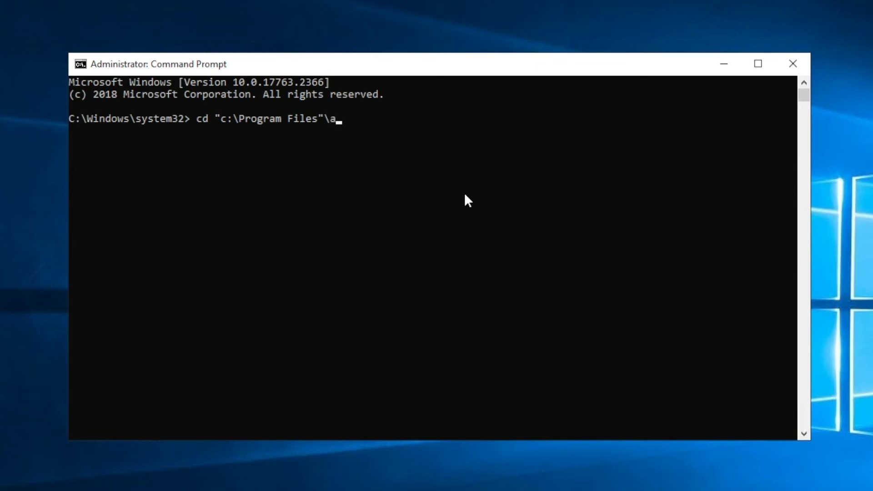
key(Tab)
text(\por)
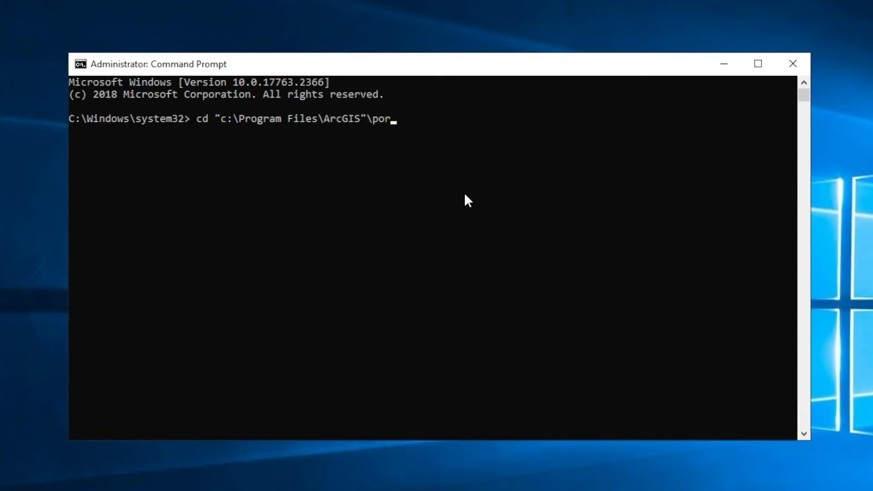
key(Tab)
text(\to)
key(Tab)
text(\webgi)
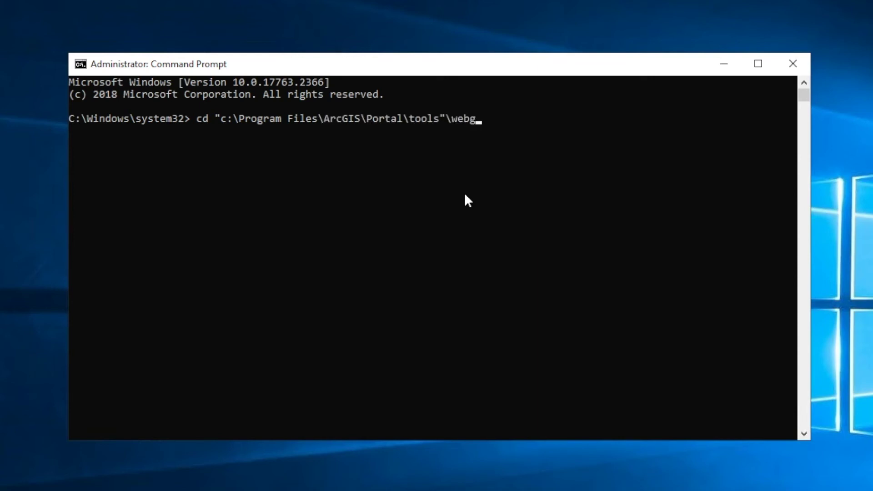
key(Tab)
key(Return)
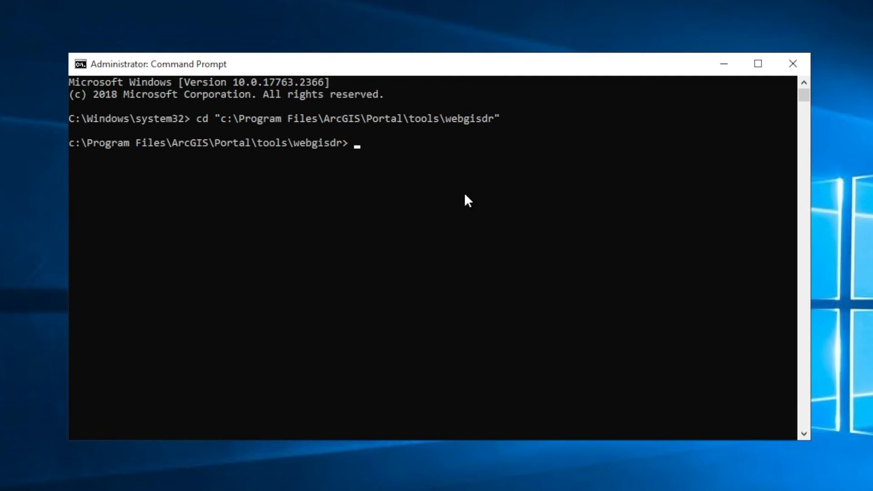
text(webgisdr.bat --)
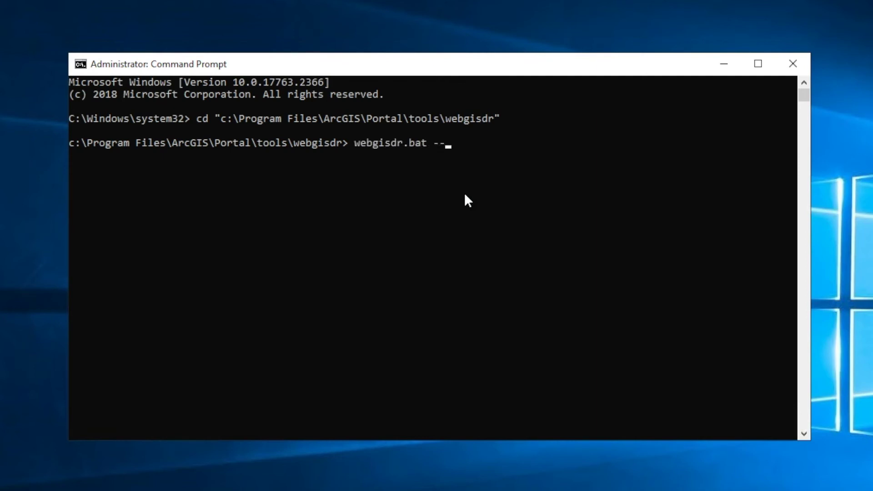
text(import)
text( --file)
text( webgis)
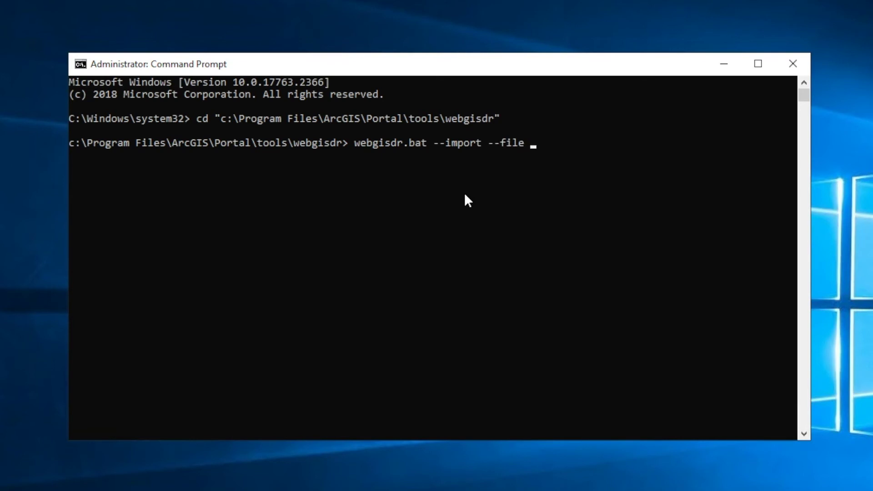
text(dr.properties)
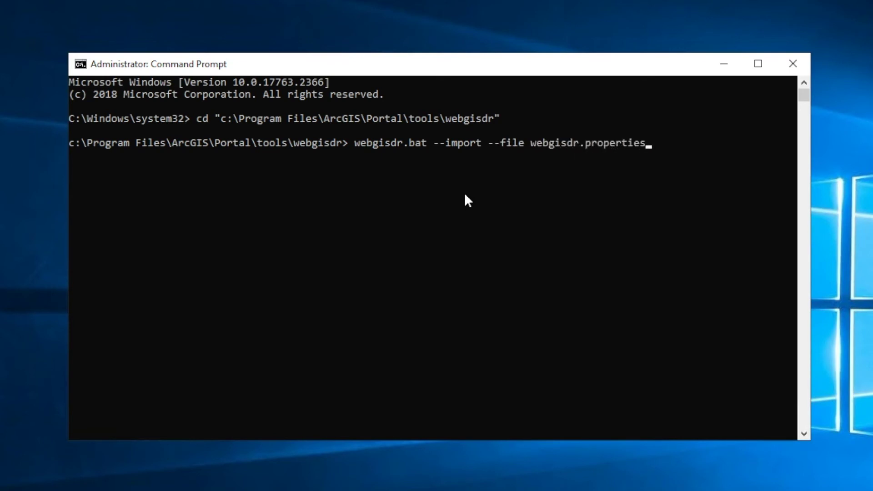
key(Return)
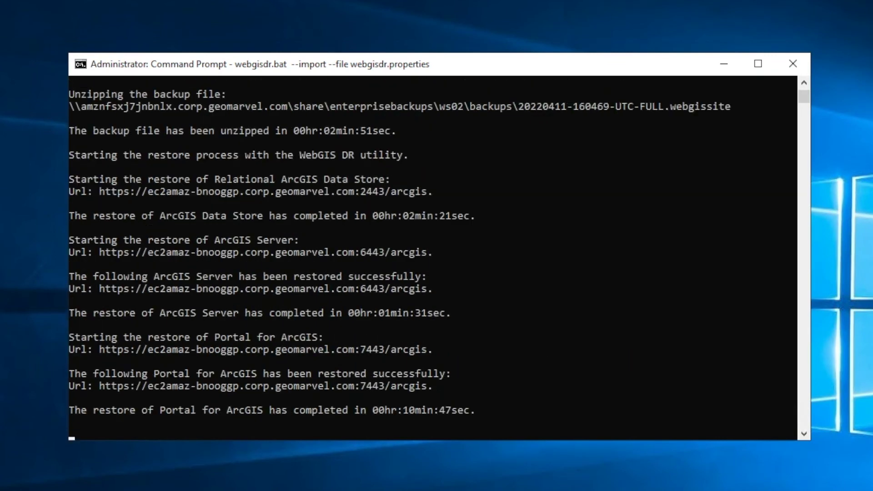
Step: After Data Store, Server and Portal are restored, open the portal home page in Chrome
click(86, 398)
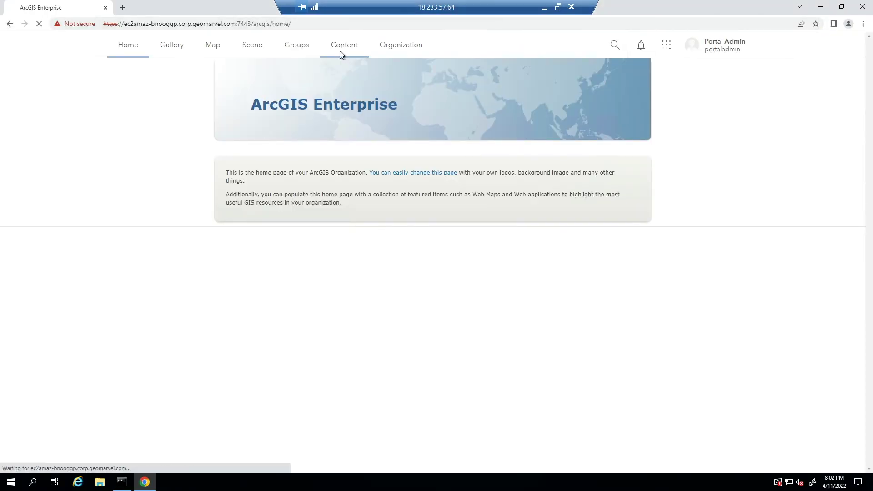
Step: Open My Content's testdata folder to see state_trails, springs and env_listed_infested_waters
click(340, 51)
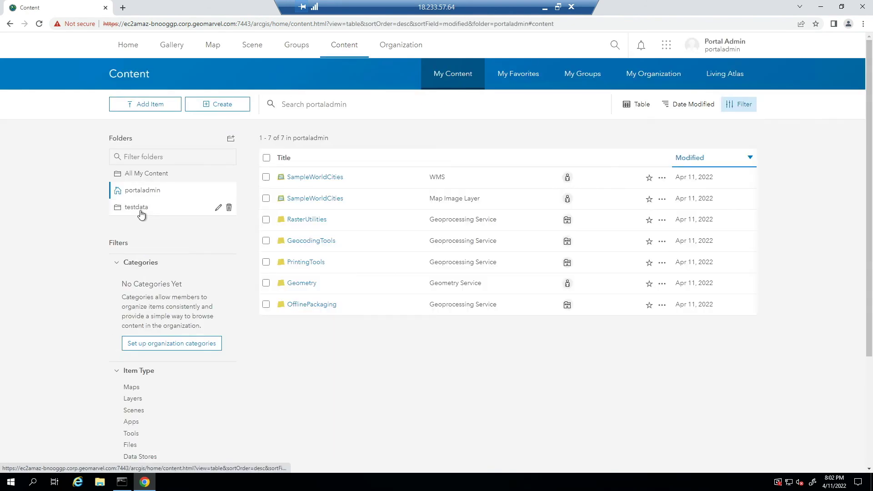
click(137, 207)
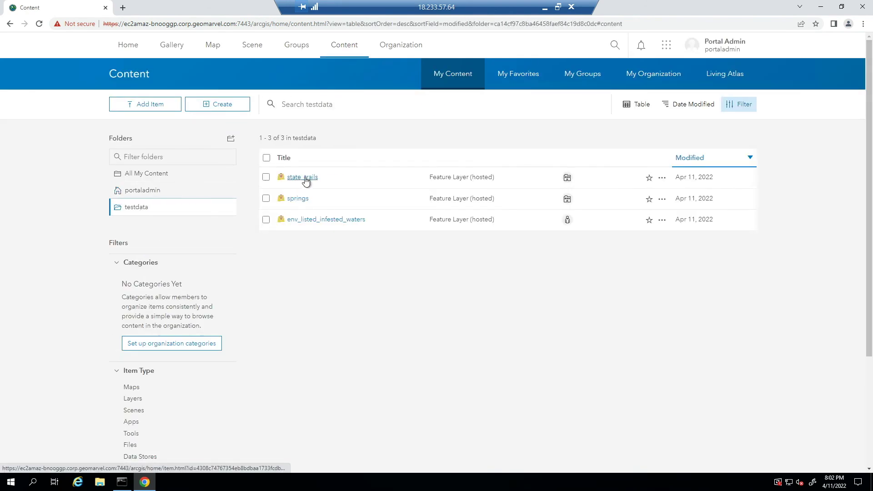